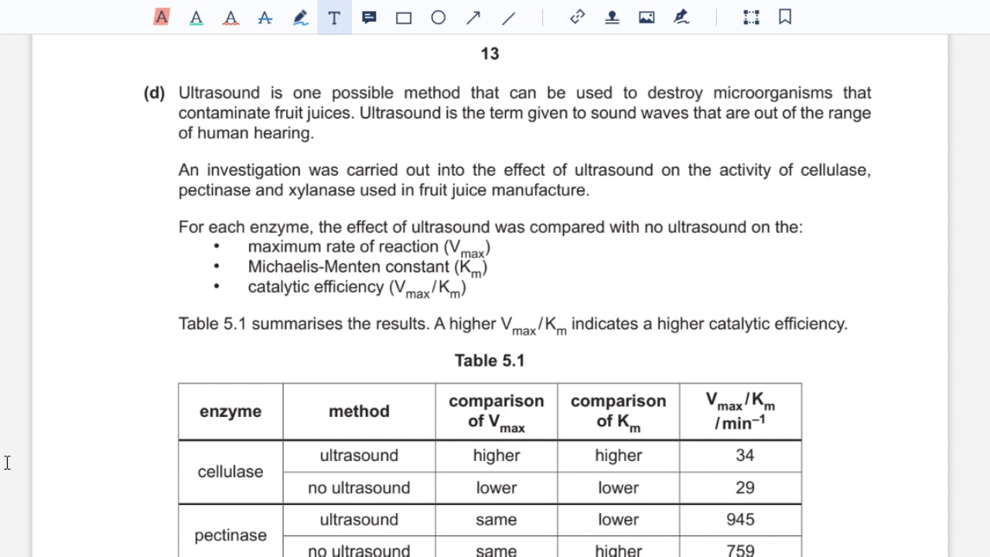
pyautogui.scroll(-1, 7, 462)
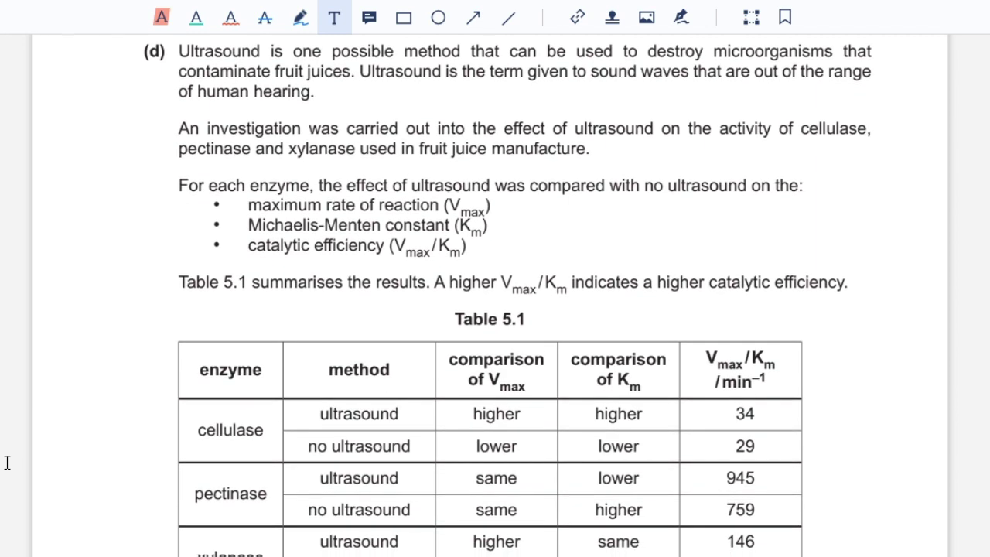
pyautogui.scroll(-1, 7, 462)
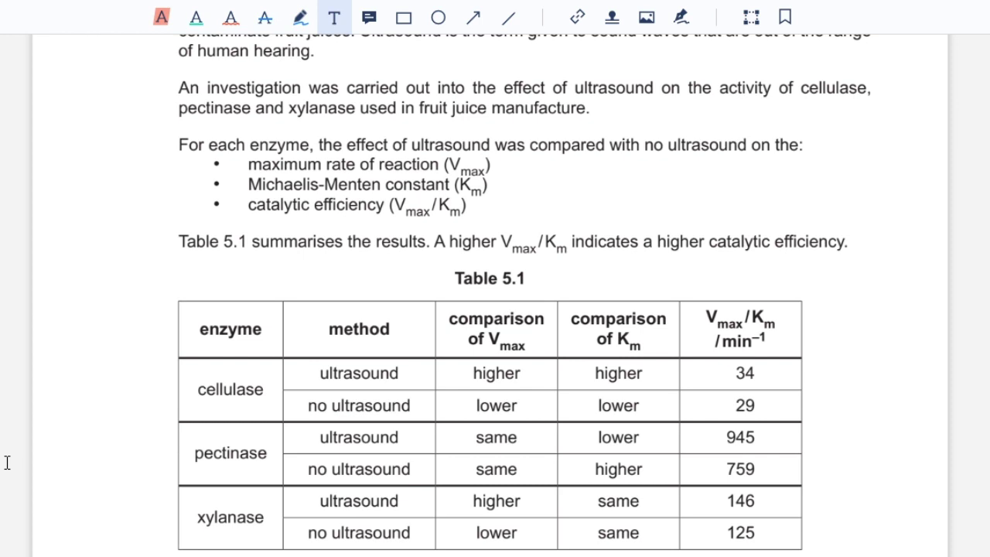
pyautogui.scroll(-1, 7, 463)
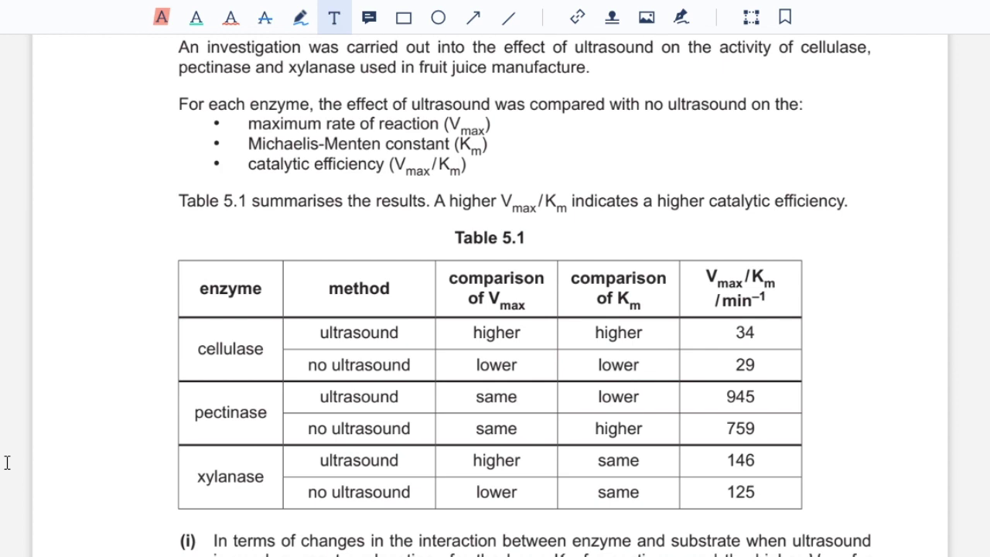
pyautogui.scroll(-2, 7, 462)
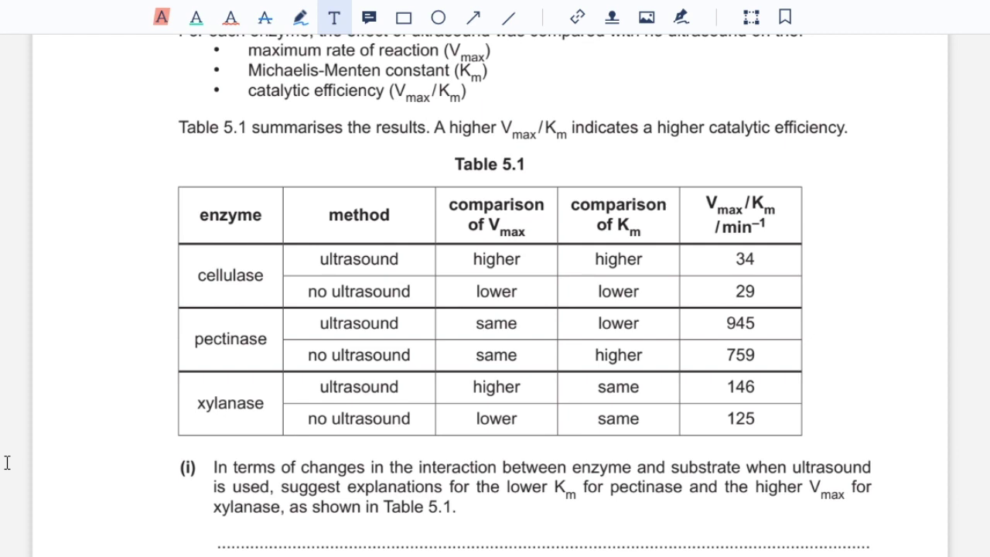
pyautogui.scroll(-1, 7, 463)
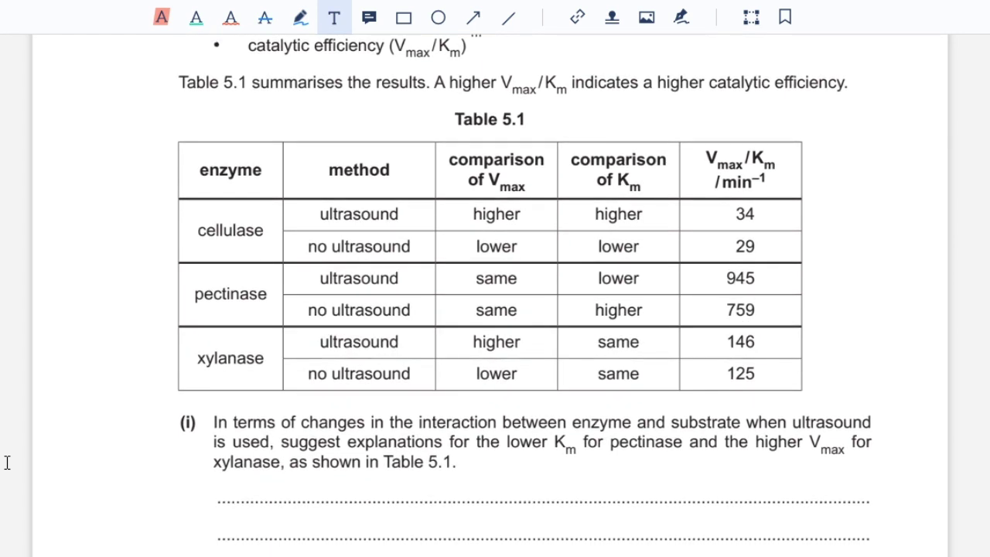
pyautogui.scroll(1, 7, 463)
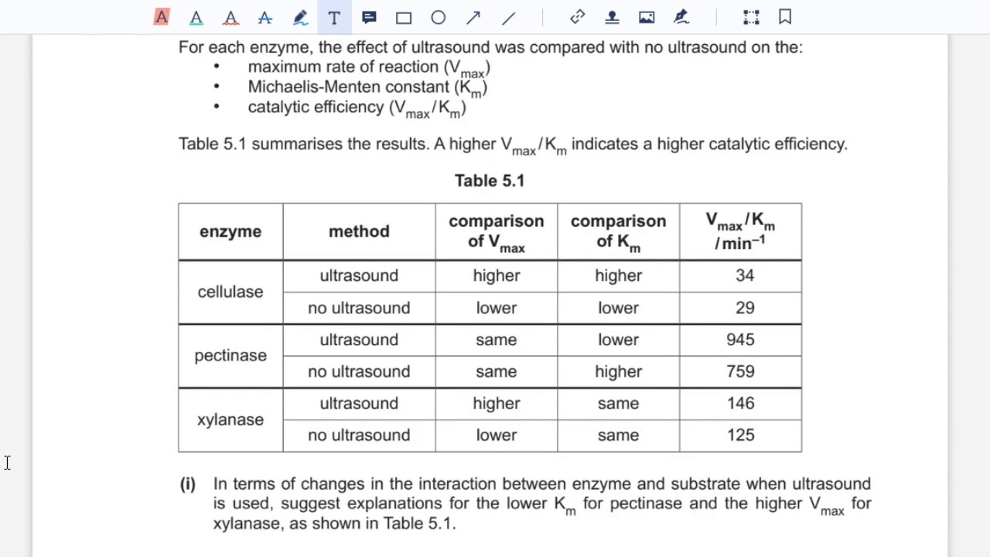
pyautogui.scroll(-1, 7, 462)
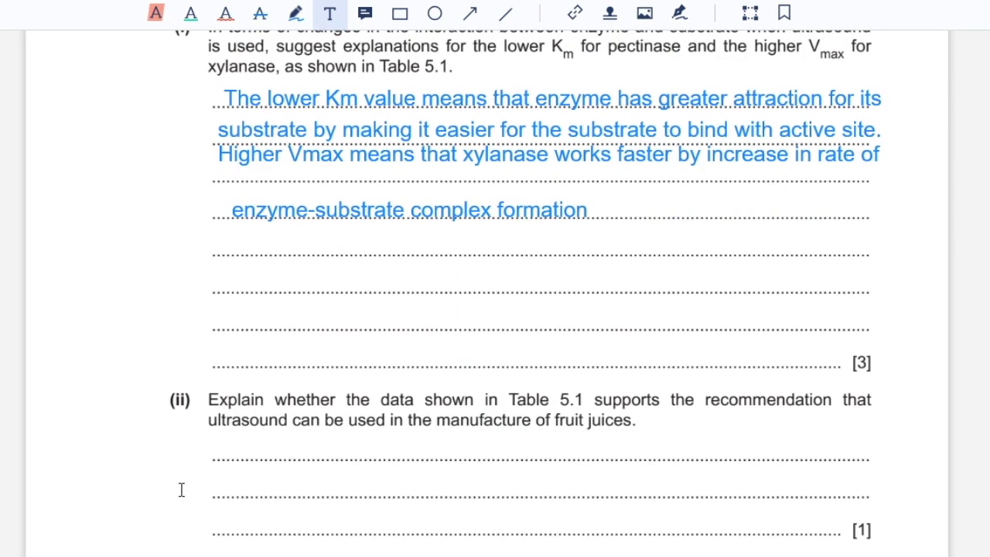
# Type 'Yes, ultrasound increases catalytic efficiency for all enzymes' on the first answer line of (ii).
pyautogui.scroll(-1, 181, 489)
pyautogui.scroll(-1, 181, 490)
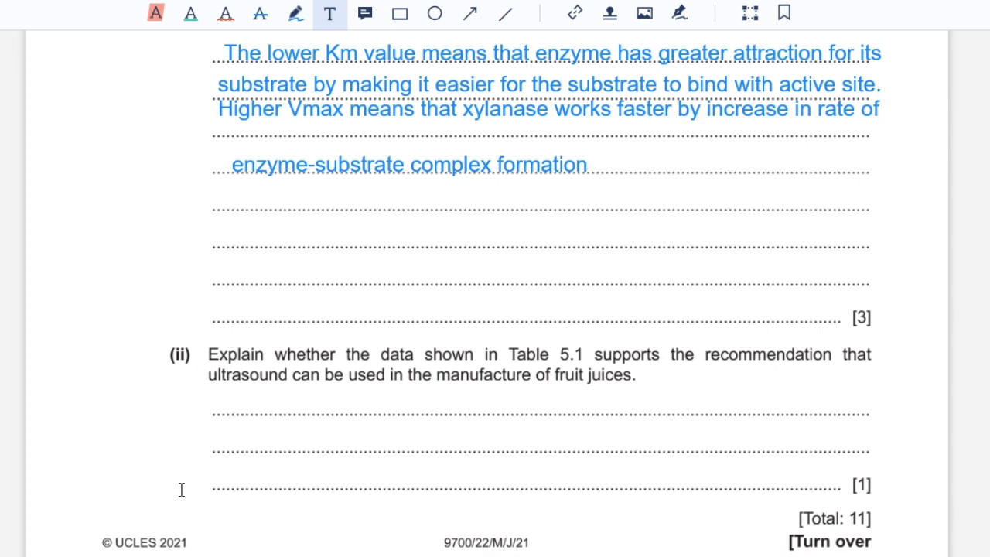
pyautogui.scroll(10, 181, 489)
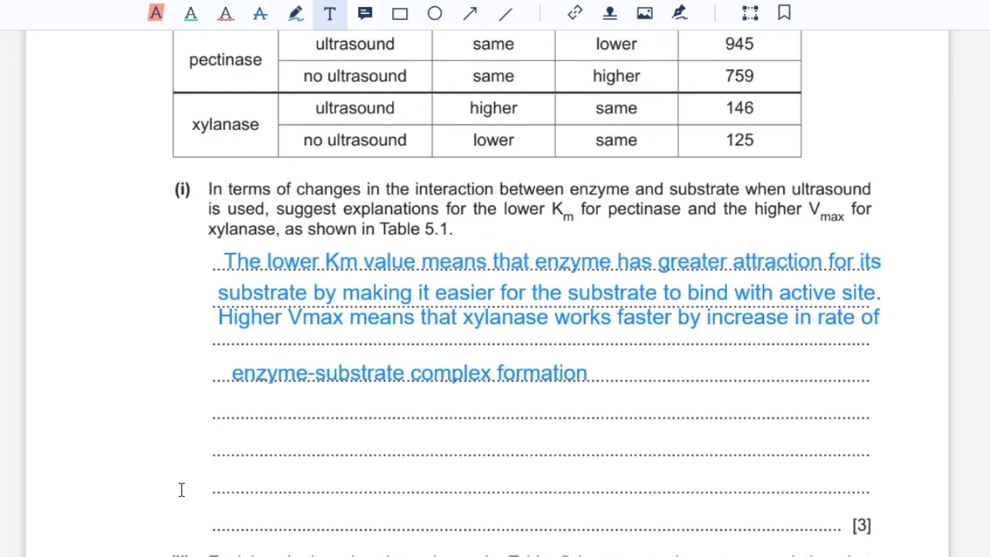
pyautogui.scroll(1, 181, 489)
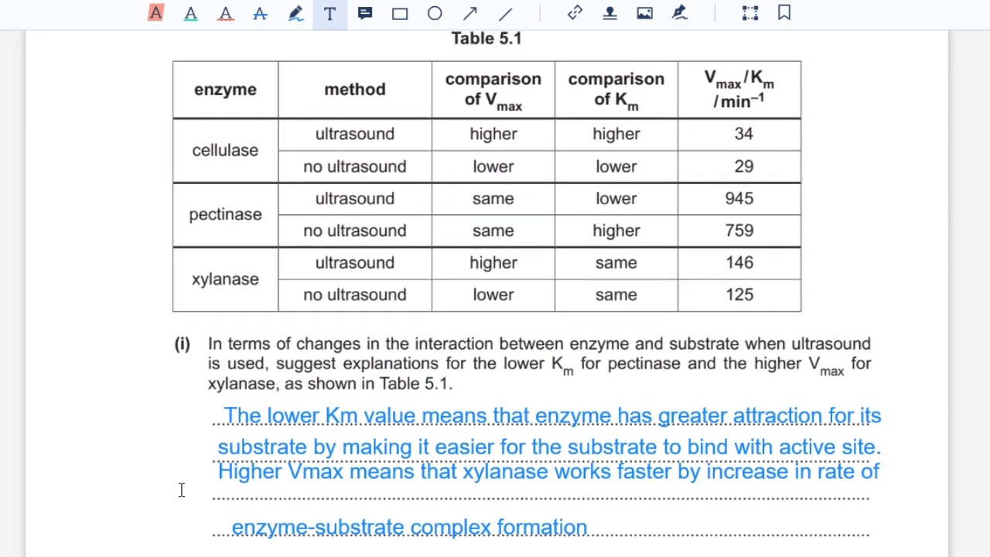
pyautogui.scroll(2, 181, 490)
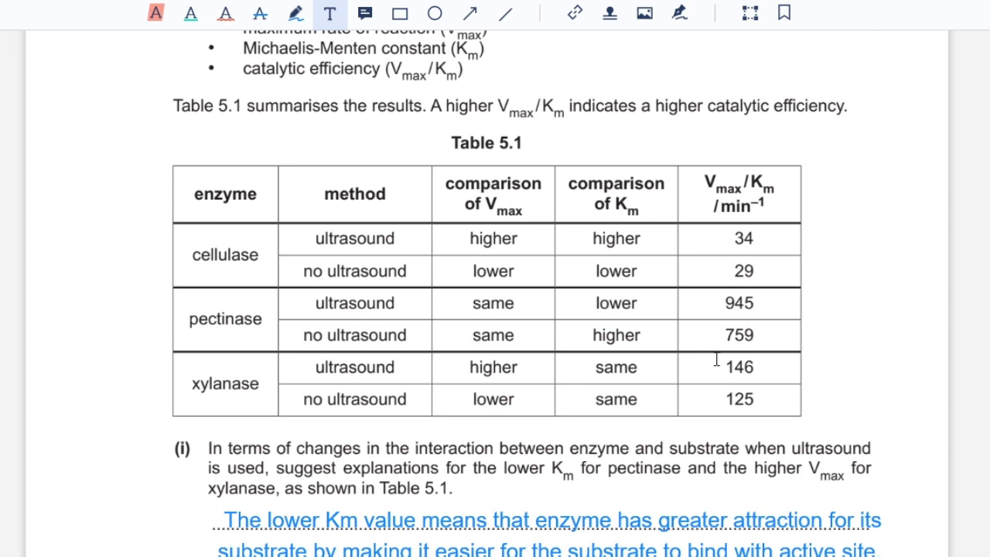
pyautogui.scroll(-3, 716, 360)
pyautogui.scroll(-4, 239, 415)
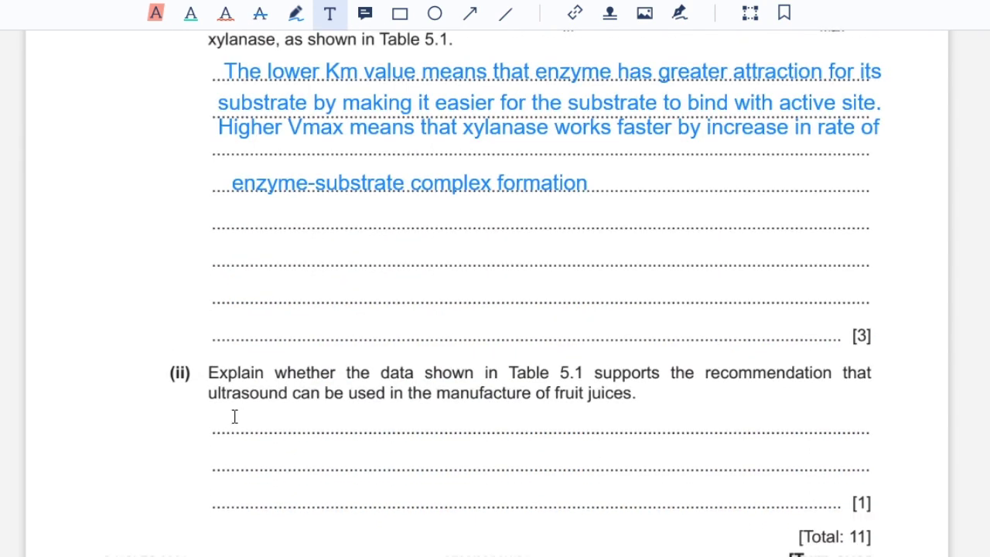
pyautogui.click(233, 417)
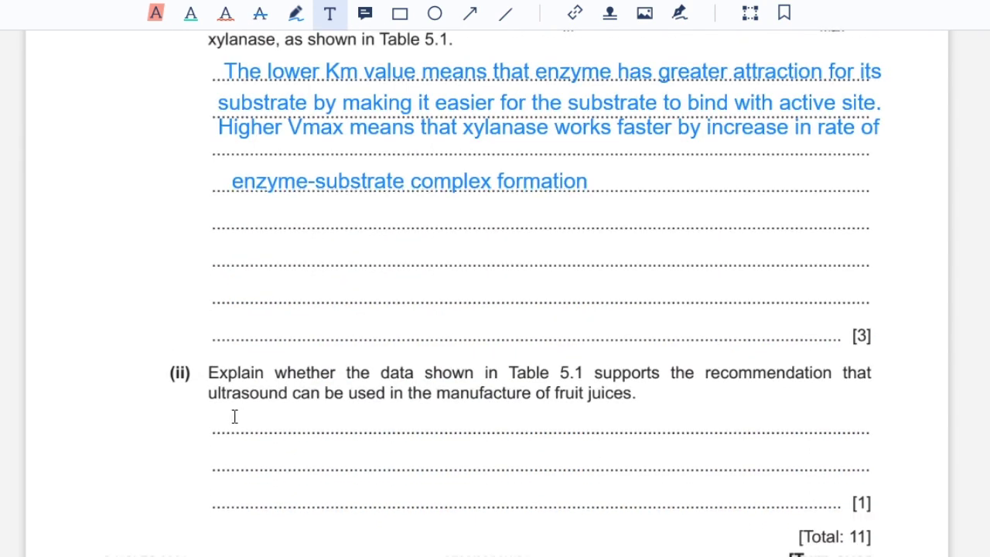
pyautogui.write('Yes, ultrasound increases catalytic efficiency for all enzymes')
# Insert 'of the' before 'enzymes' so the answer reads 'for all of the enzymes'.
pyautogui.press('Left')
pyautogui.press('Left')
pyautogui.press('Left')
pyautogui.press('Left')
pyautogui.press('Left')
pyautogui.press('Left')
pyautogui.press('Left')
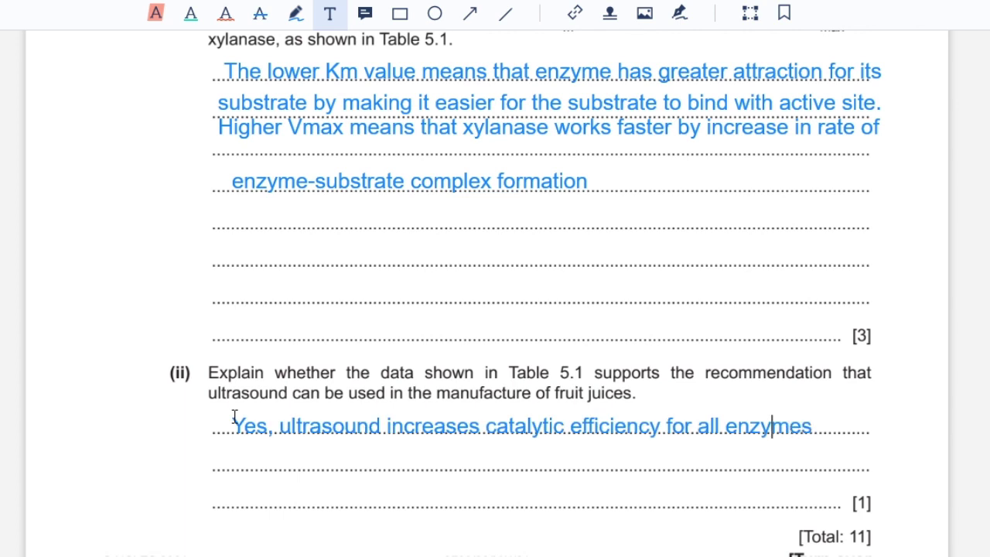
pyautogui.write('of the')
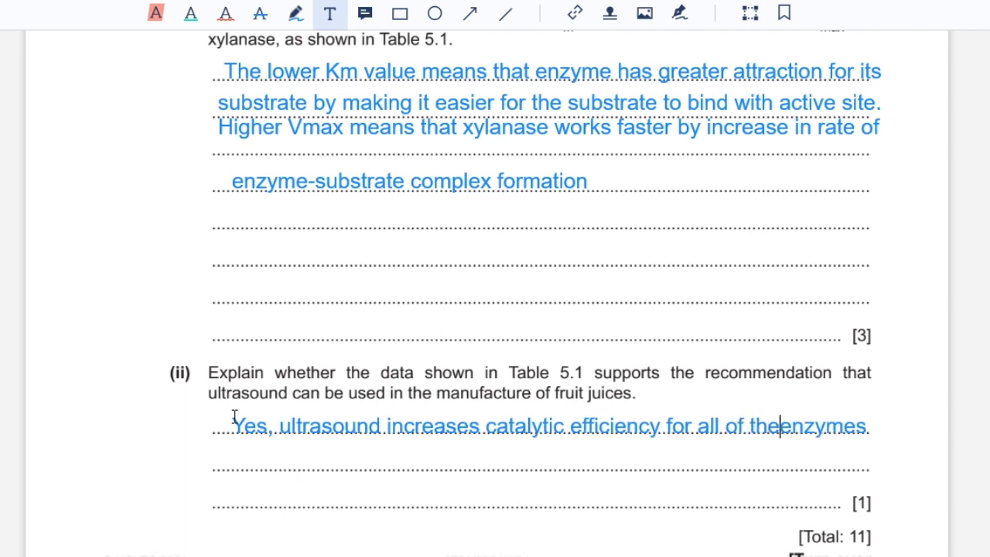
pyautogui.press('End')
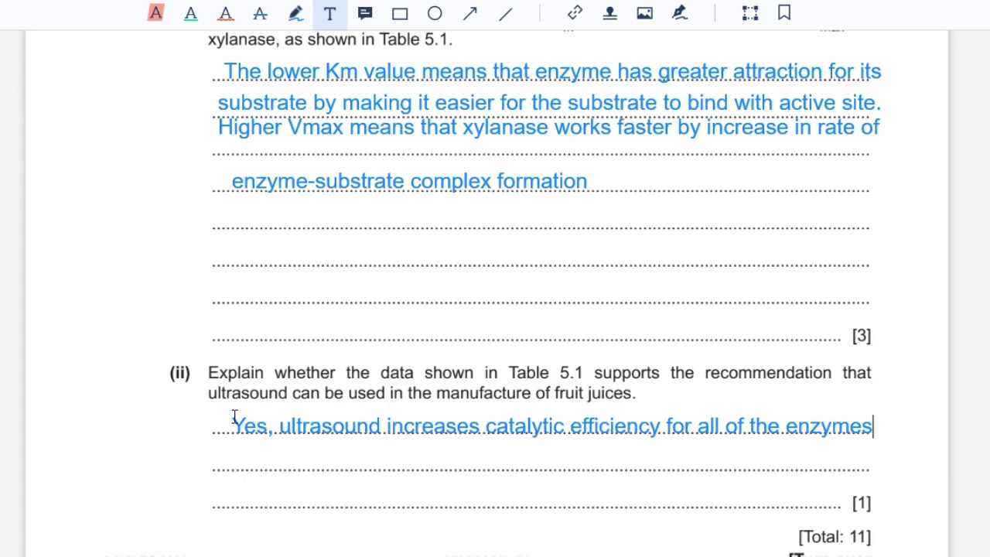
pyautogui.scroll(-10, 168, 410)
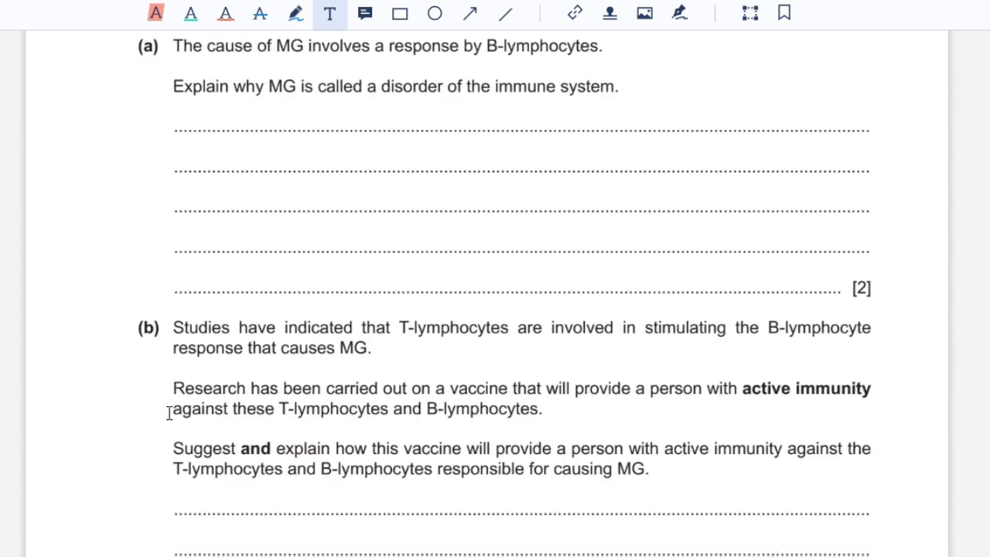
# Scroll the page to bring question 6(a) on MG into view.
pyautogui.scroll(1, 120, 453)
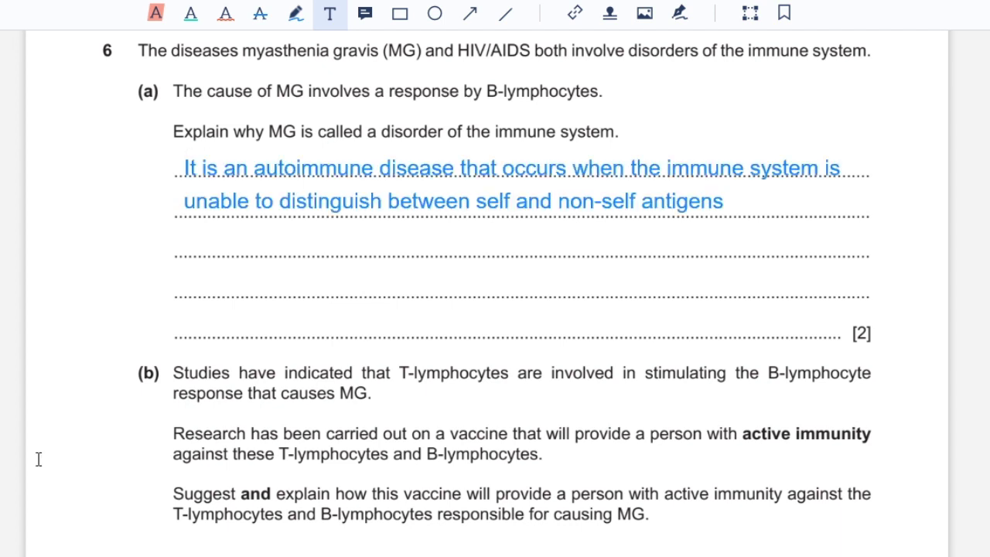
pyautogui.scroll(-2, 38, 460)
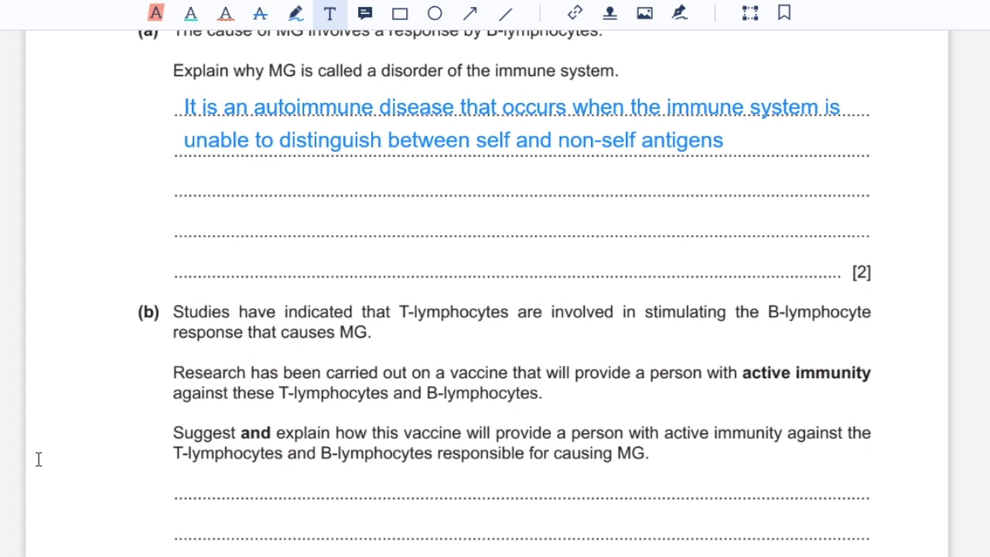
# Scroll down to part (b) about the vaccine and the immune response.
pyautogui.scroll(-3, 38, 459)
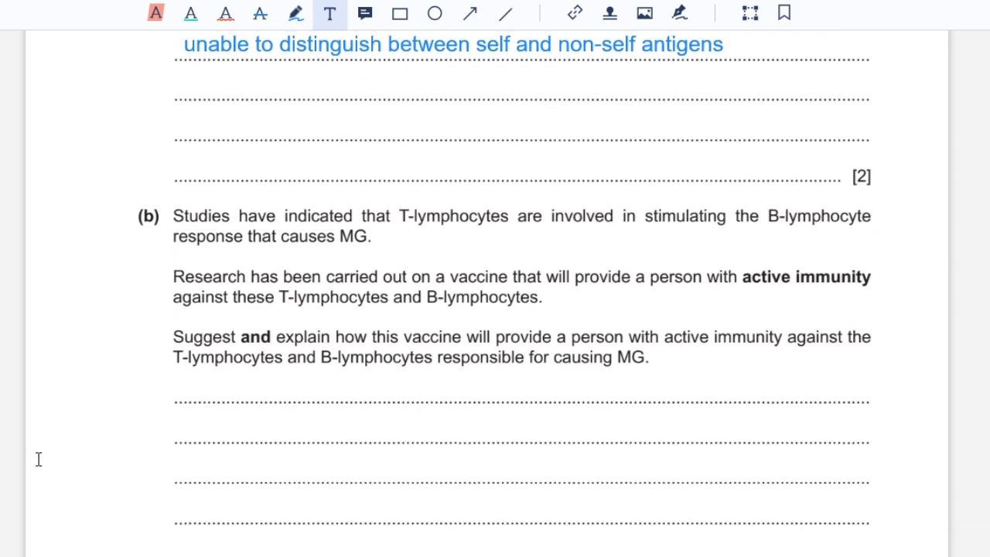
pyautogui.scroll(-1, 38, 459)
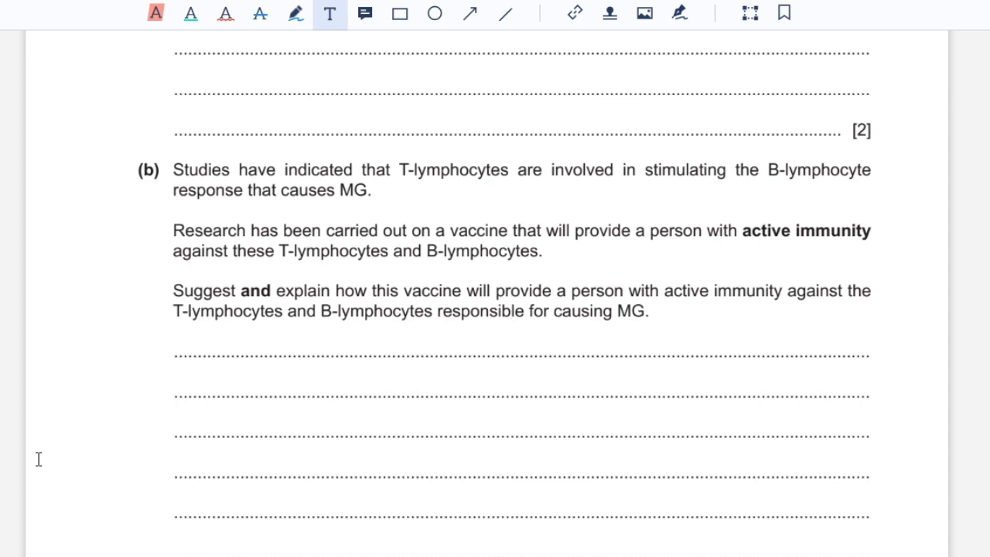
pyautogui.scroll(-3, 39, 459)
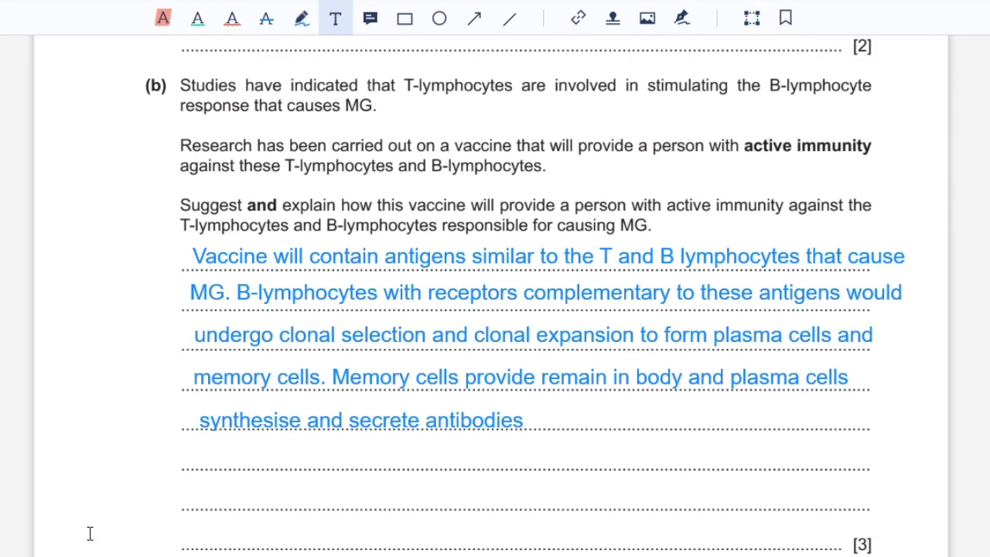
# Start a text box on the first answer line of question (c) about preventive TB antibiotics.
pyautogui.scroll(-3, 90, 533)
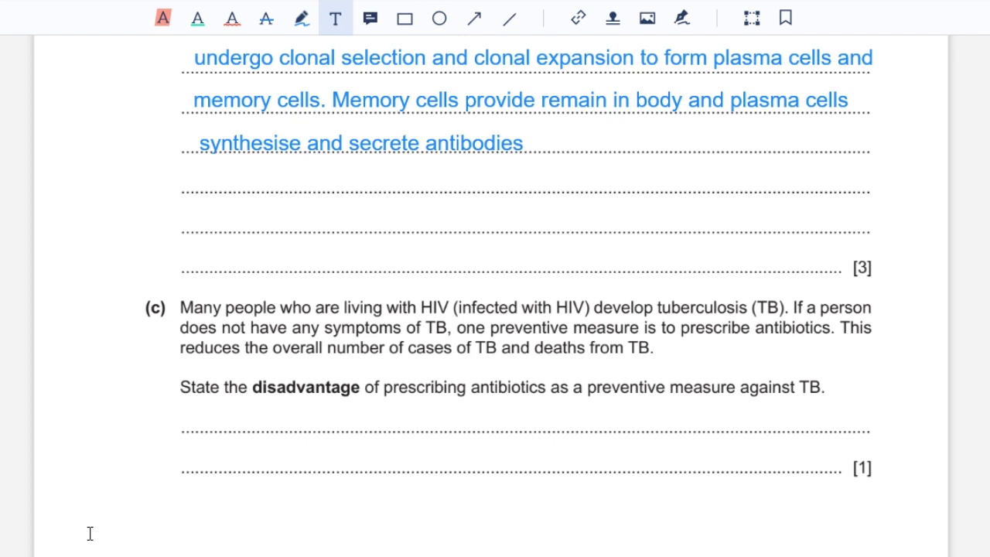
pyautogui.click(198, 406)
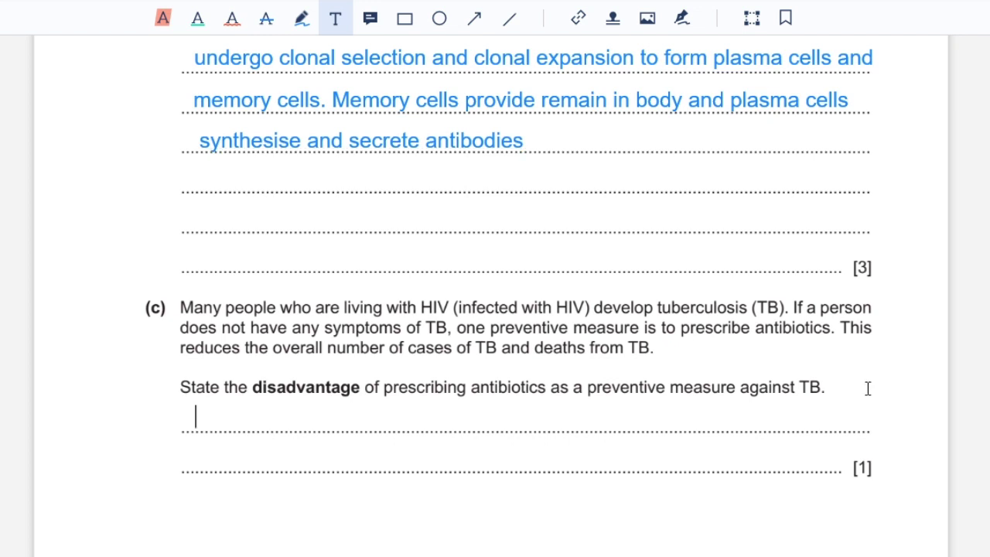